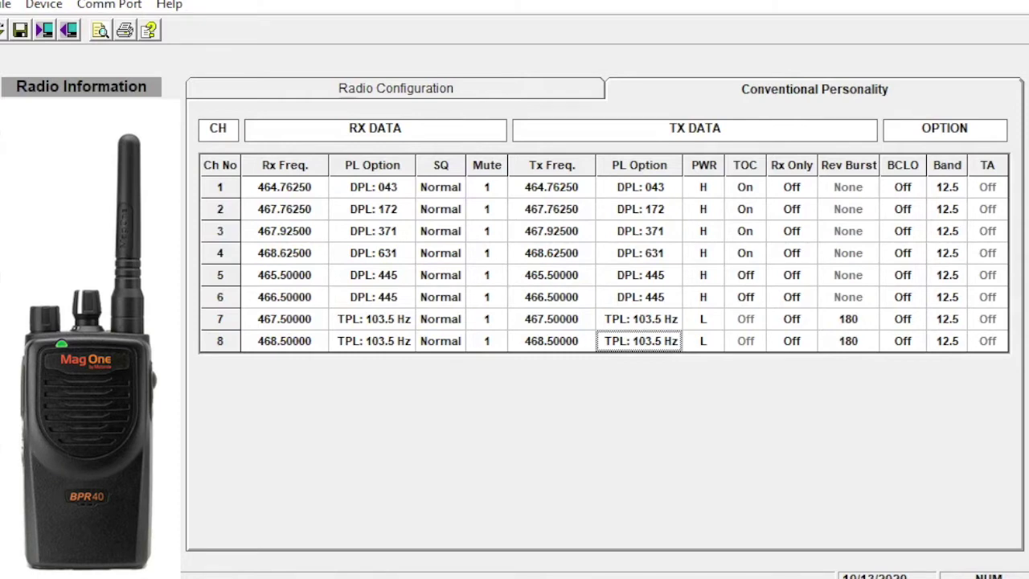
pyautogui.moveTo(286, 182)
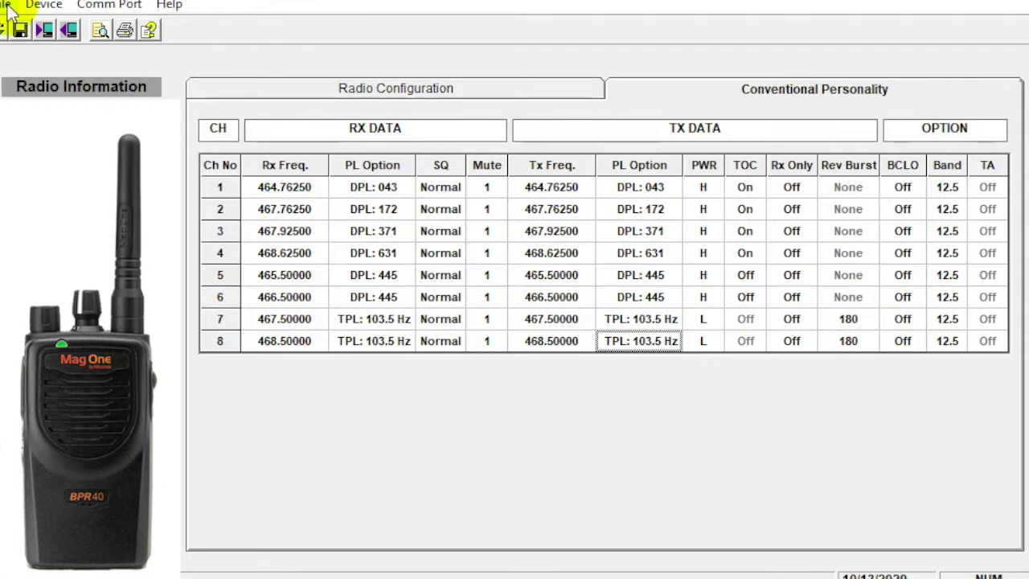
pyautogui.click(8, 6)
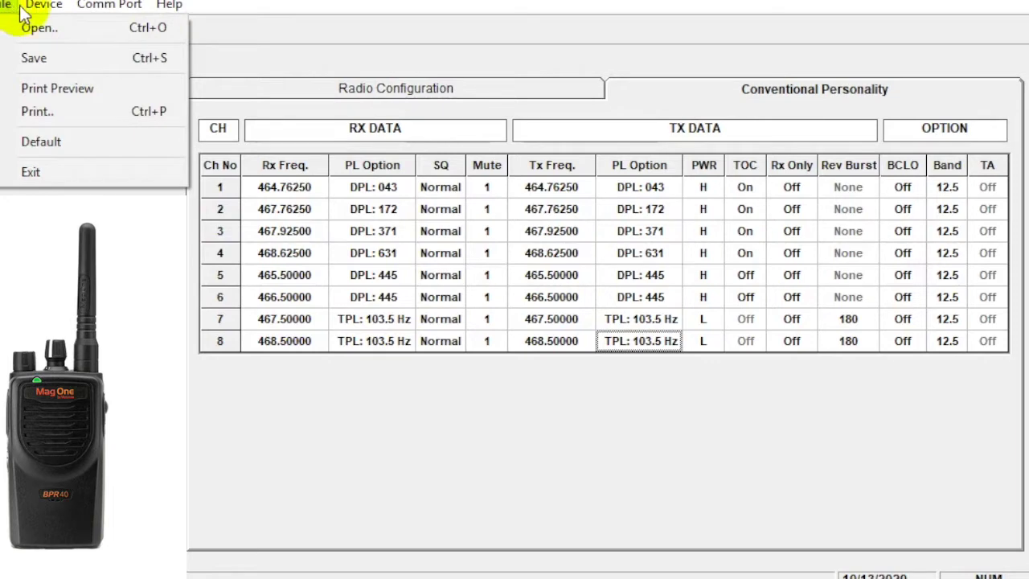
pyautogui.moveTo(32, 10)
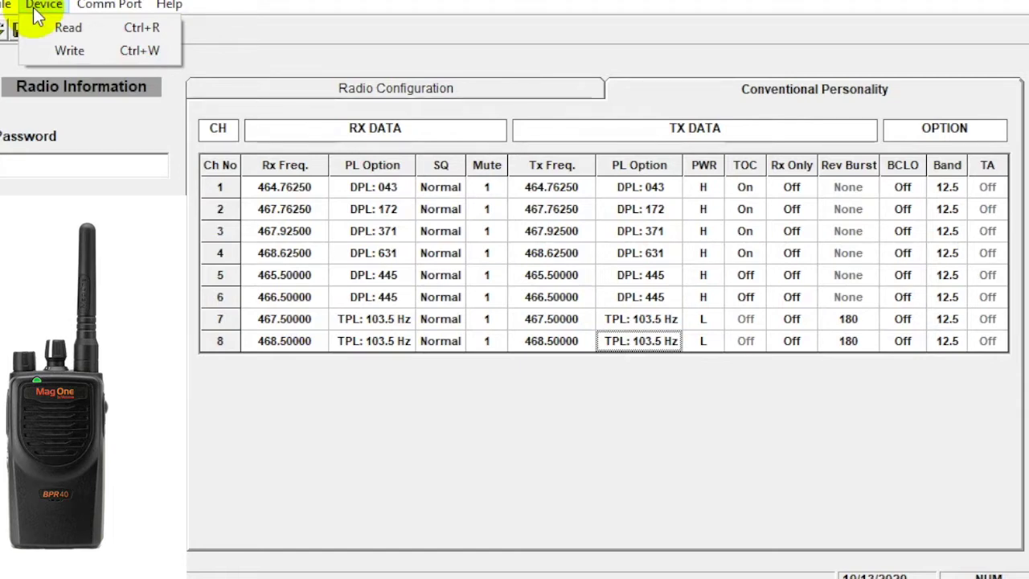
pyautogui.moveTo(131, 10)
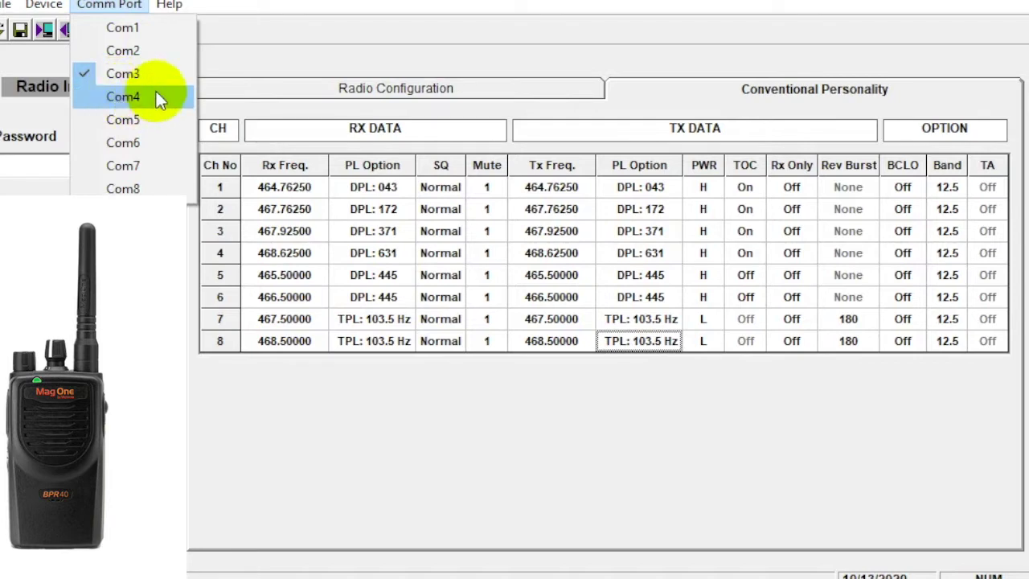
pyautogui.click(157, 94)
pyautogui.click(177, 6)
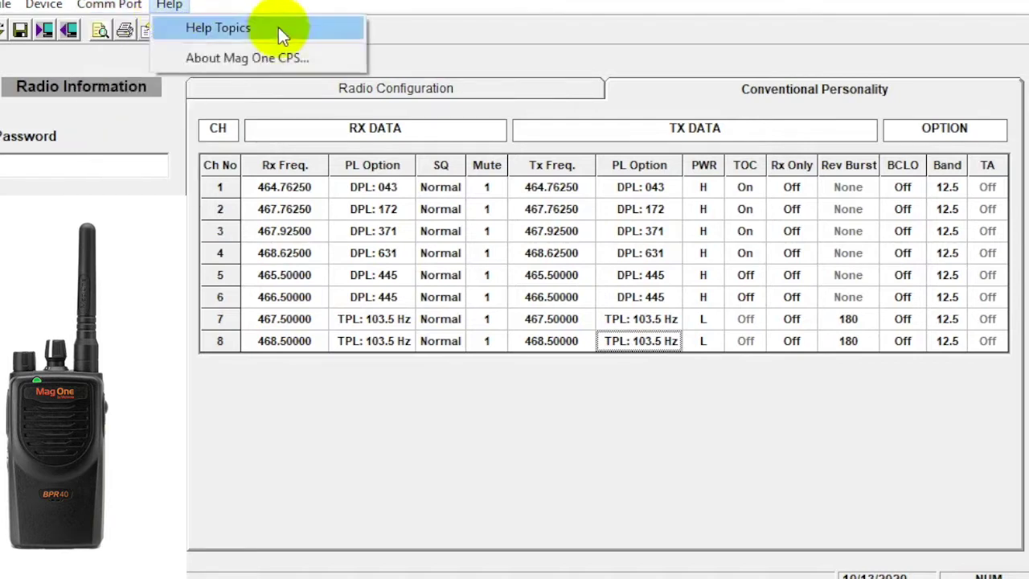
pyautogui.click(481, 5)
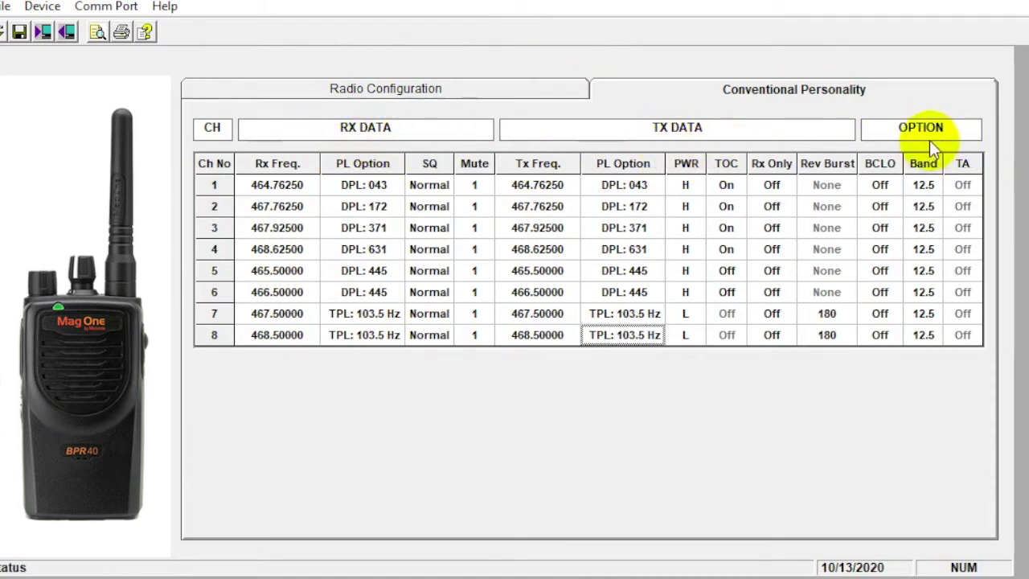
# Open the radio configuration and examine the functions available for a short press of programmable button 1
pyautogui.click(488, 86)
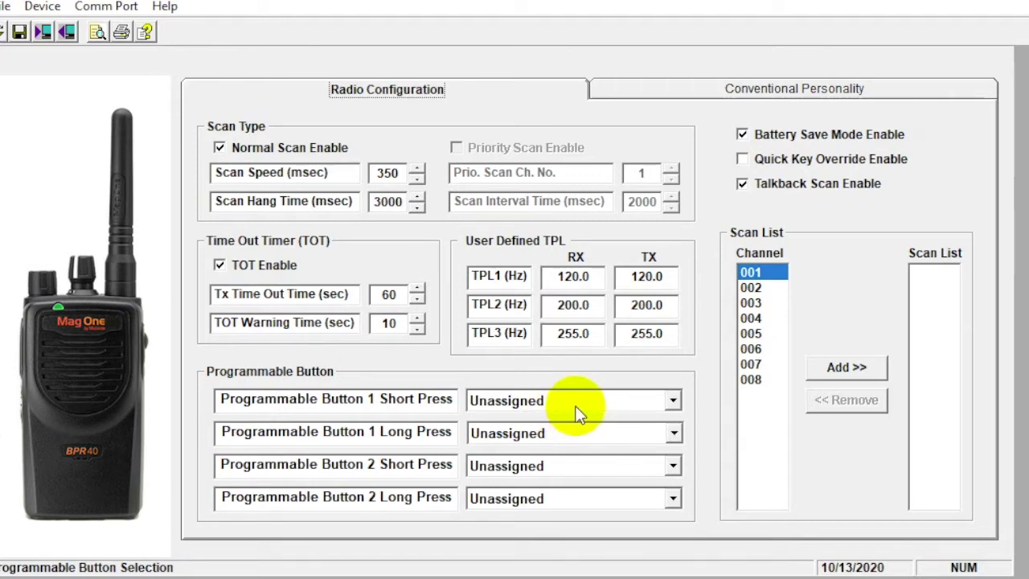
pyautogui.click(575, 406)
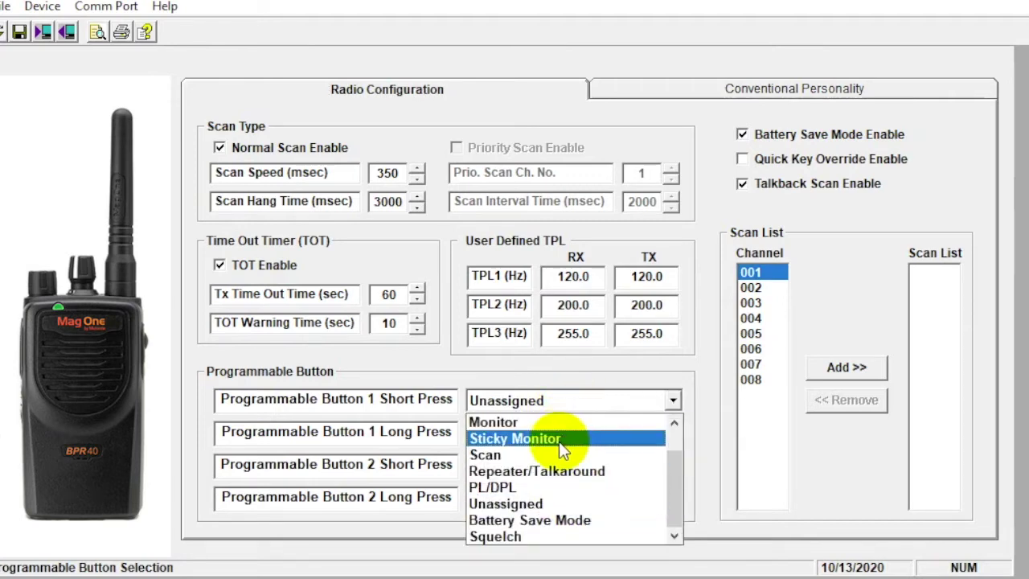
pyautogui.scroll(1, 559, 441)
pyautogui.scroll(-1, 558, 442)
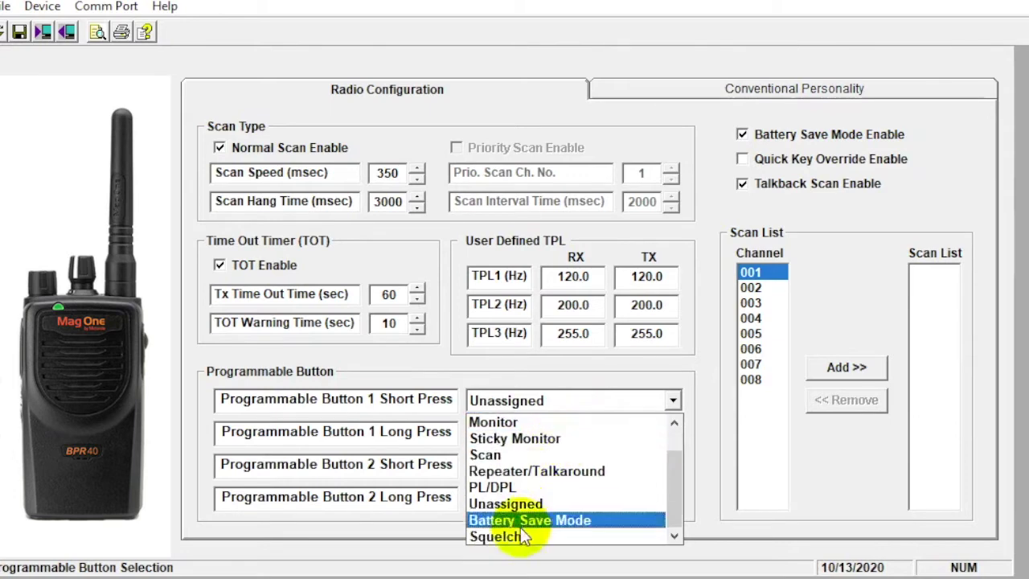
pyautogui.click(403, 545)
# Assign Hi/Low Power to the long press of programmable button 1
pyautogui.click(576, 433)
pyautogui.press('Up')
pyautogui.press('Up')
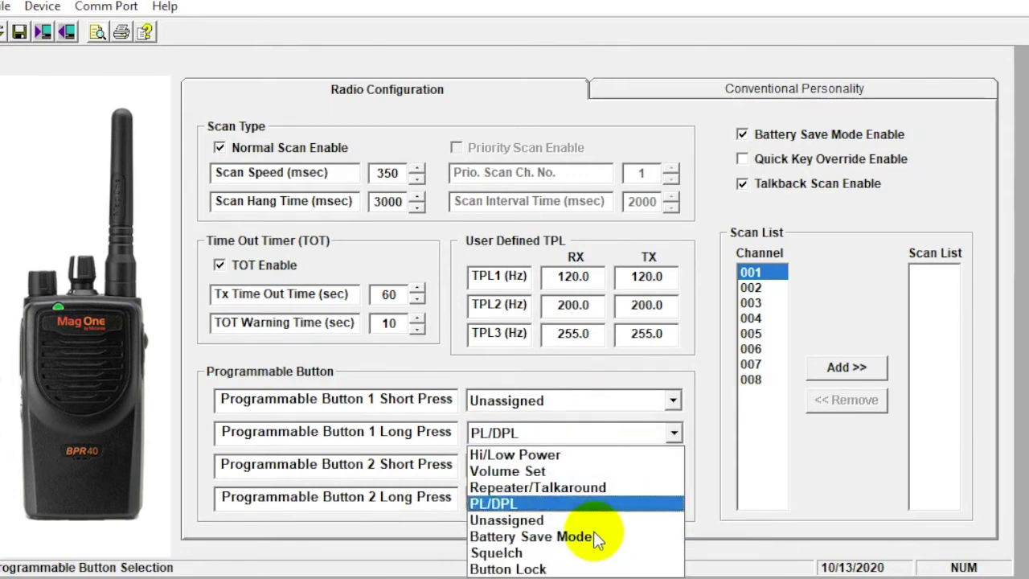
pyautogui.press('Up')
pyautogui.press('Up')
pyautogui.press('Up')
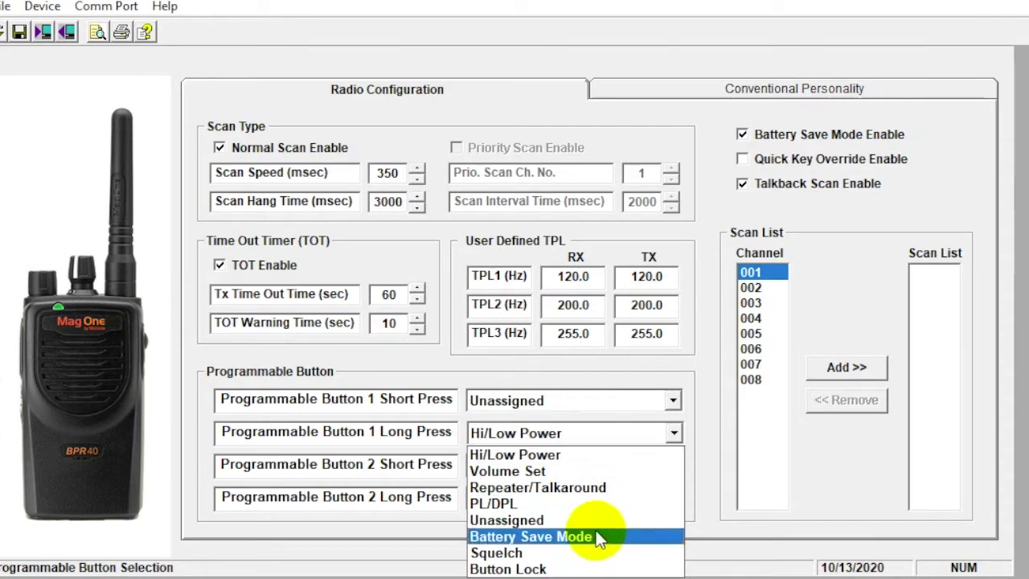
pyautogui.click(422, 538)
# Assign the Scan function to the short press of programmable button 2
pyautogui.click(601, 466)
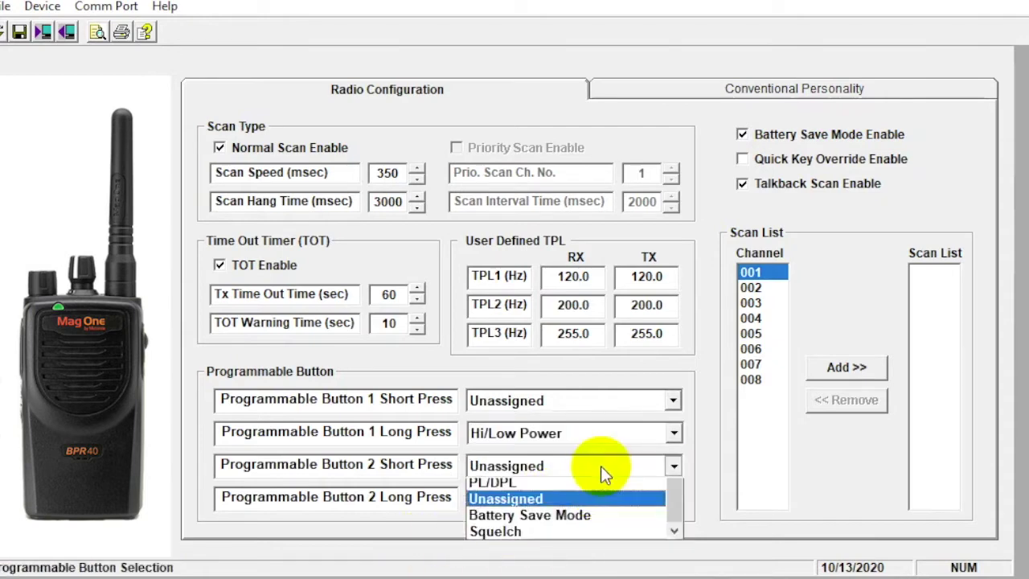
pyautogui.scroll(2, 591, 515)
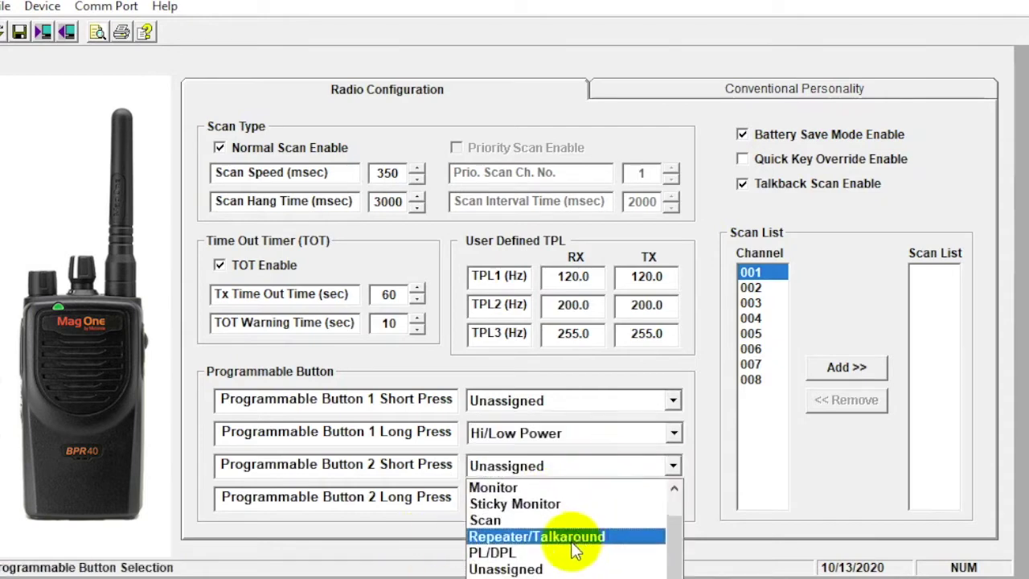
pyautogui.click(519, 522)
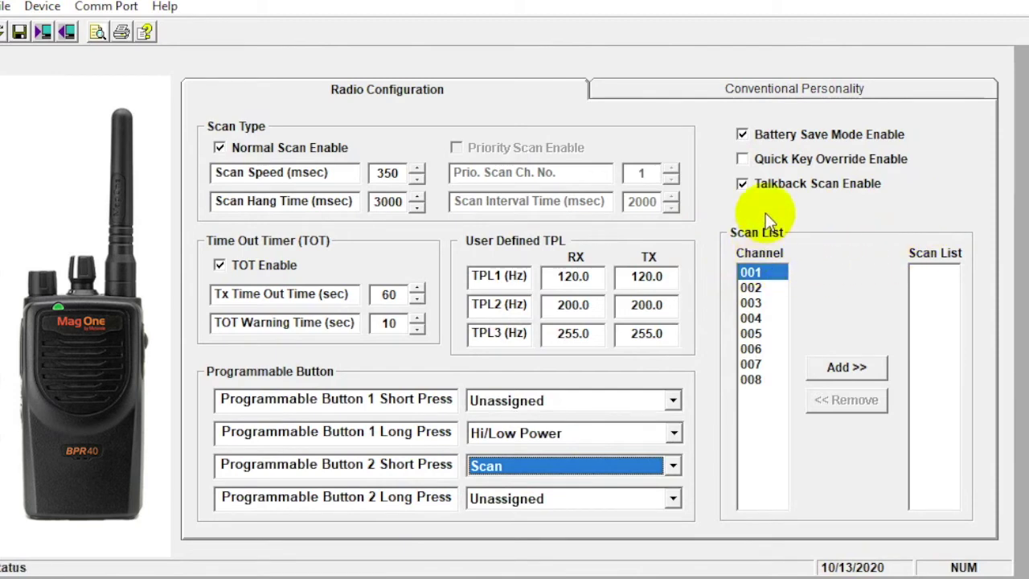
# Add channels 001 through 005 to the scan list
pyautogui.click(828, 368)
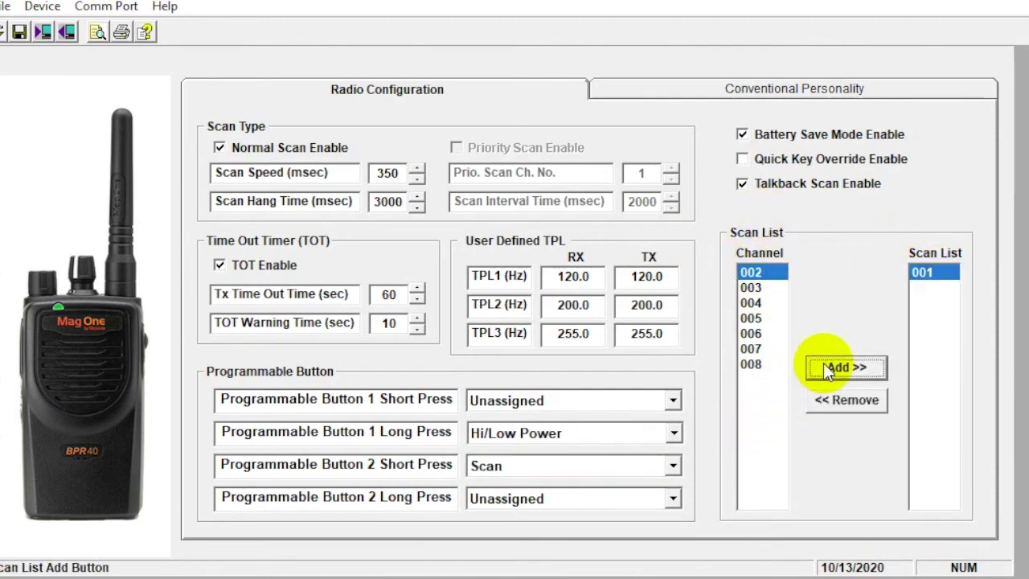
pyautogui.click(823, 369)
pyautogui.click(825, 368)
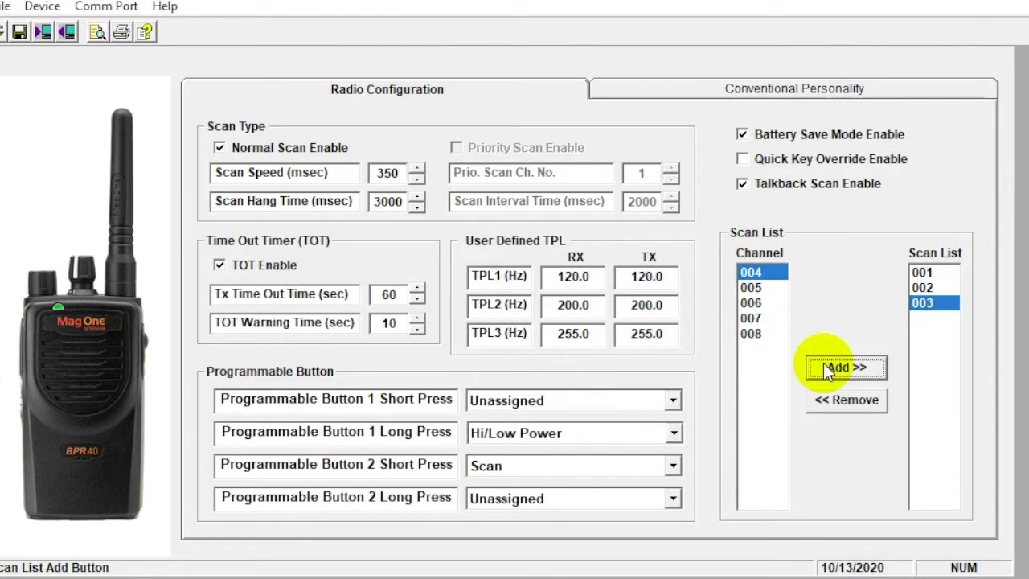
pyautogui.click(825, 368)
pyautogui.click(825, 368)
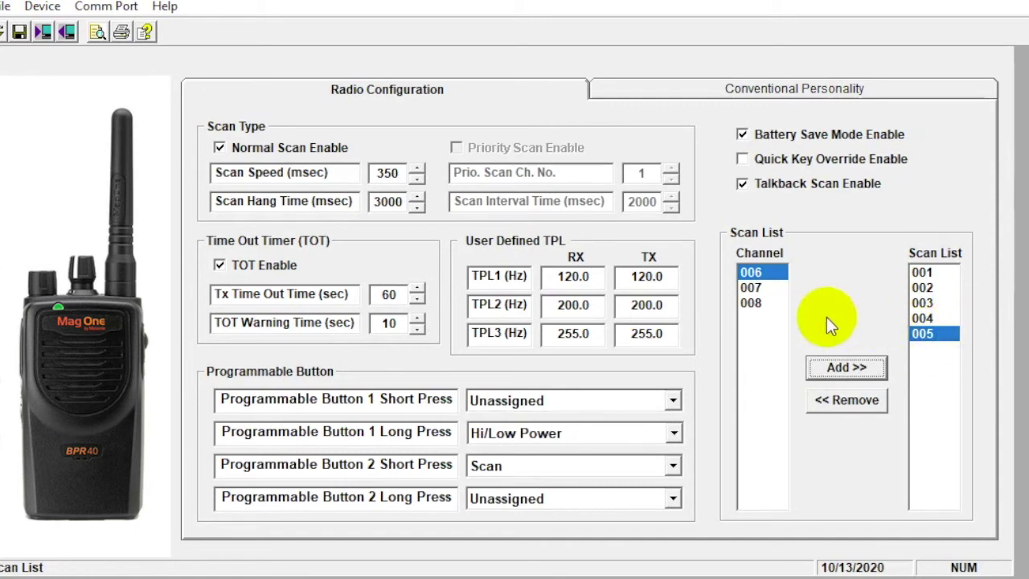
# Check the channel table, return to the radio configuration and disable Battery Save Mode
pyautogui.click(813, 89)
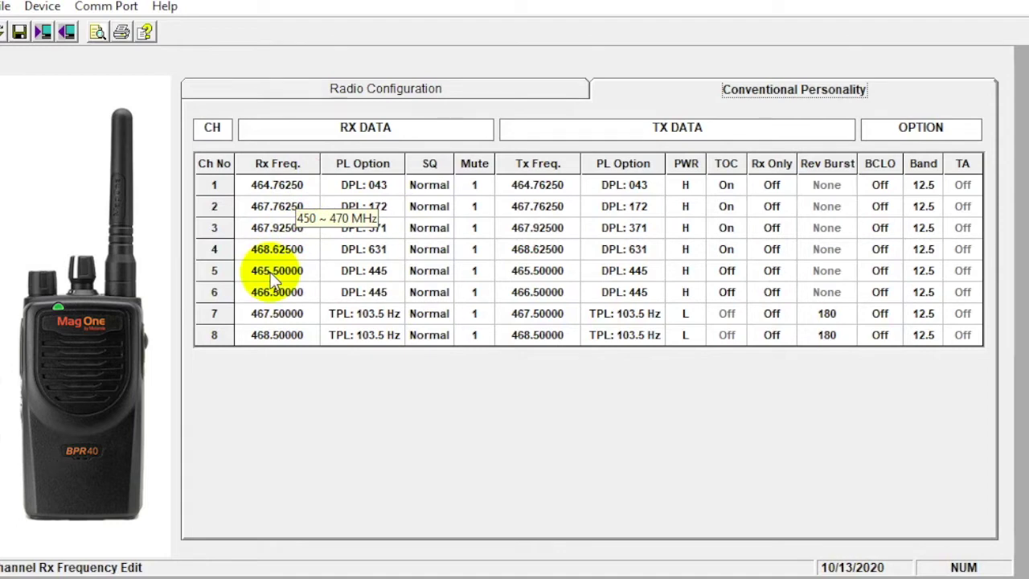
pyautogui.click(530, 93)
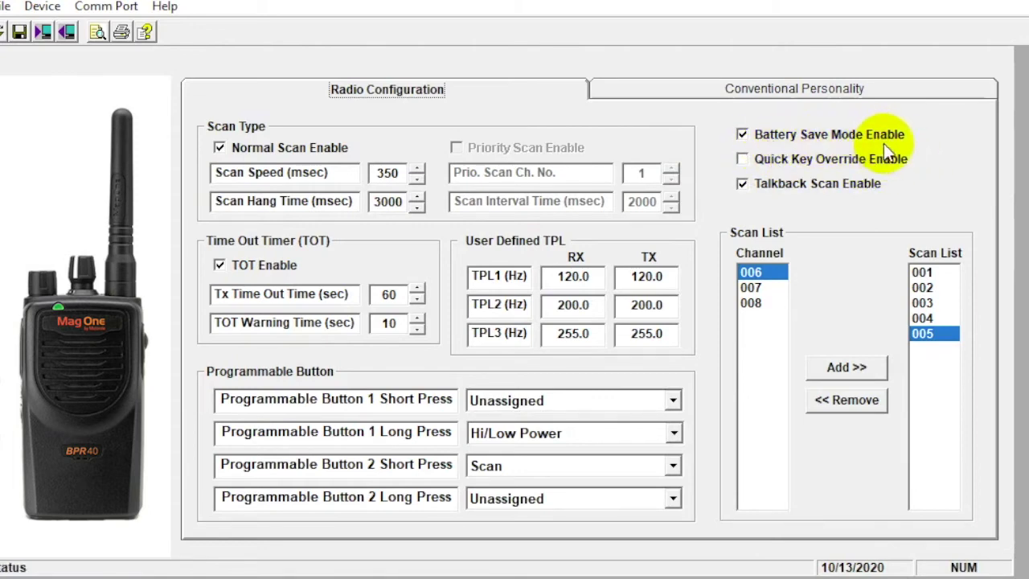
pyautogui.click(742, 135)
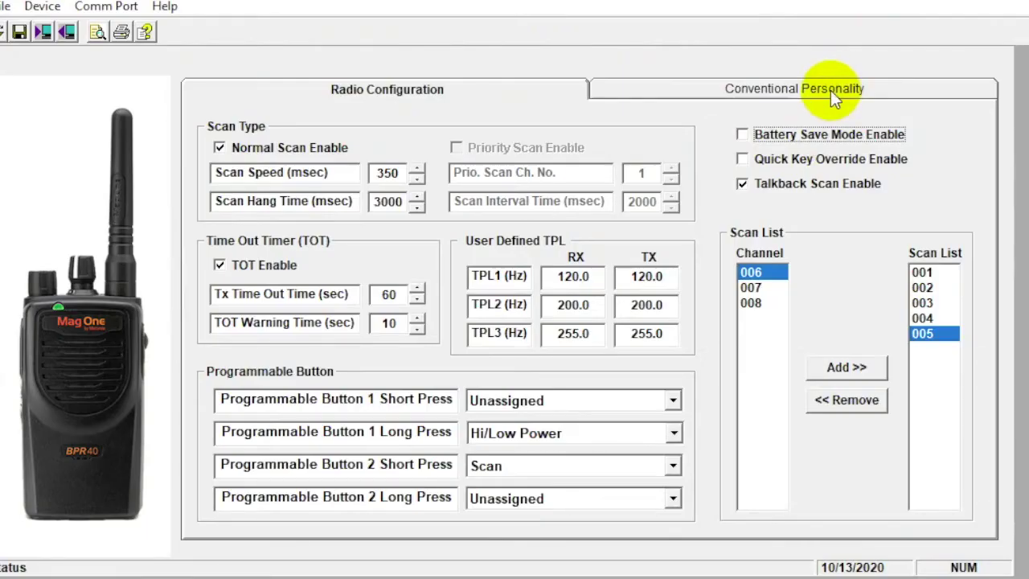
# Set channel 1's receive frequency to 465 MHz in the conventional personality table
pyautogui.click(831, 91)
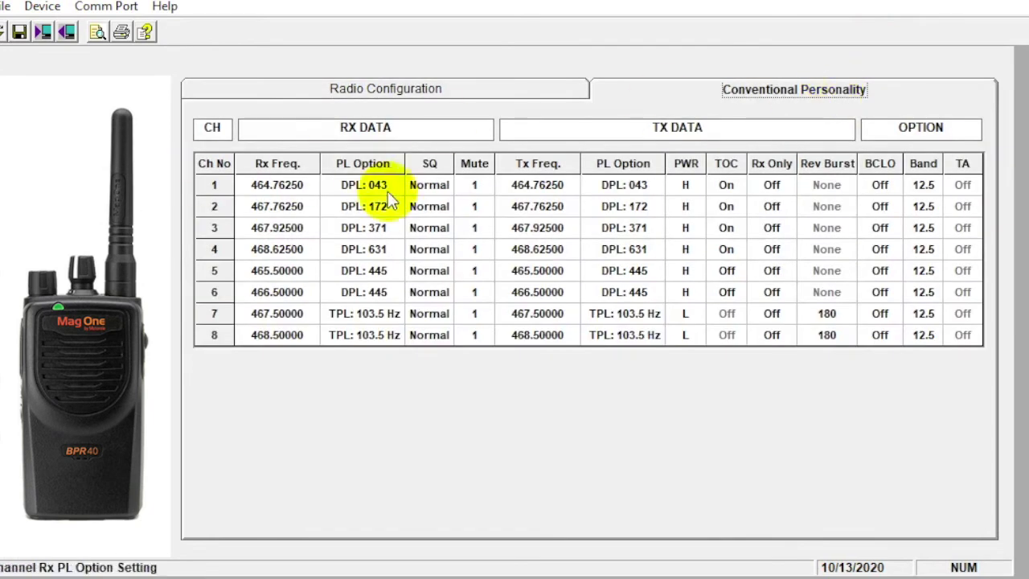
pyautogui.click(294, 185)
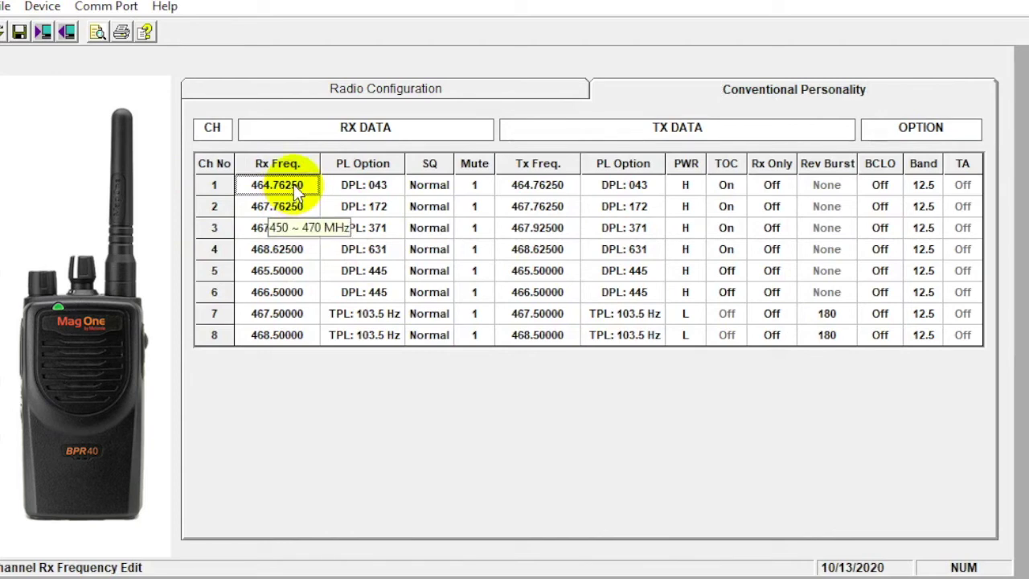
pyautogui.moveTo(299, 185); pyautogui.dragTo(173, 169)
pyautogui.press('Delete')
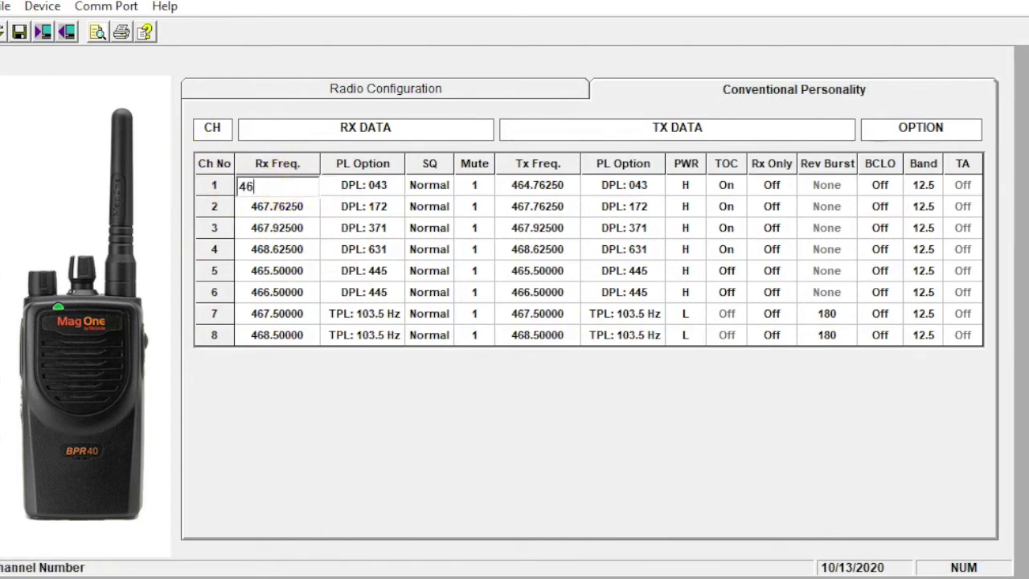
pyautogui.write('5')
pyautogui.press('Tab')
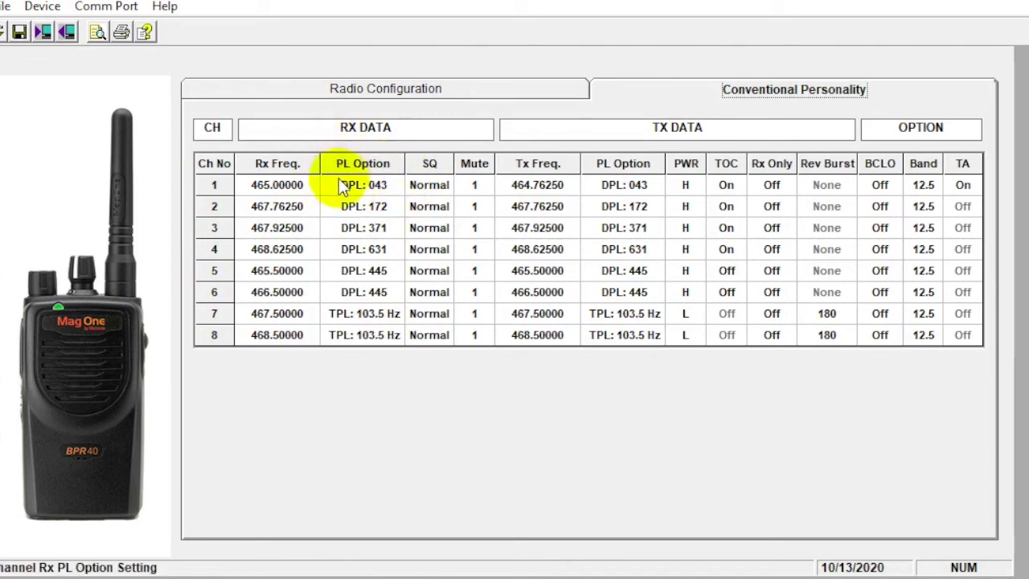
# Switch channel 1's squelch to Tight and back to Normal
pyautogui.moveTo(374, 184)
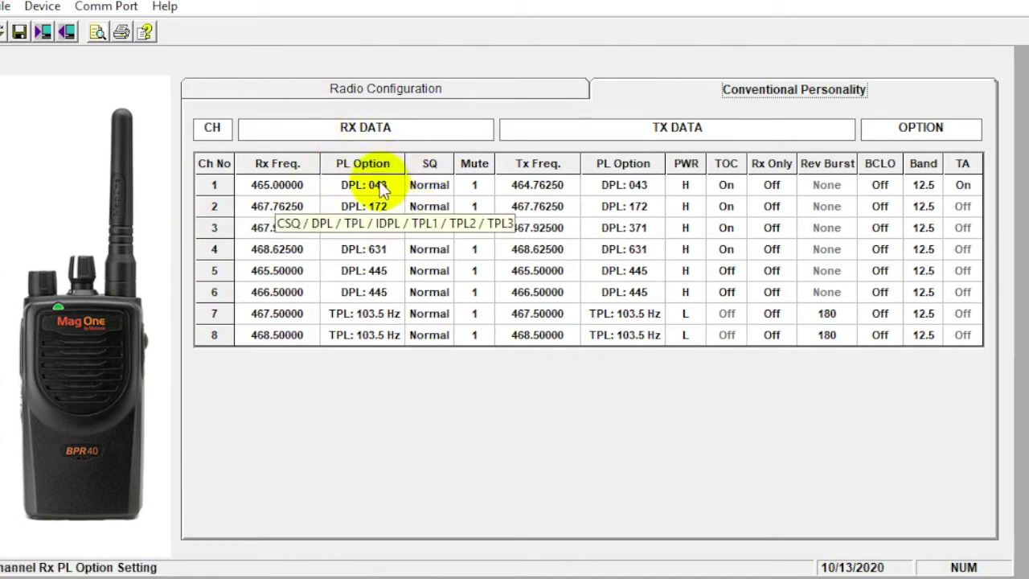
pyautogui.click(437, 188)
pyautogui.click(437, 185)
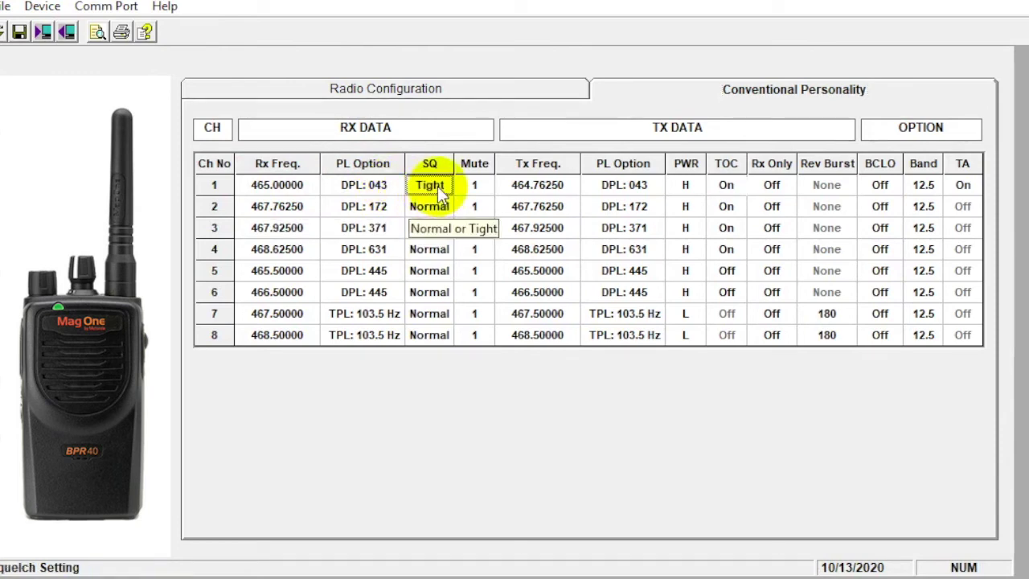
pyautogui.click(437, 186)
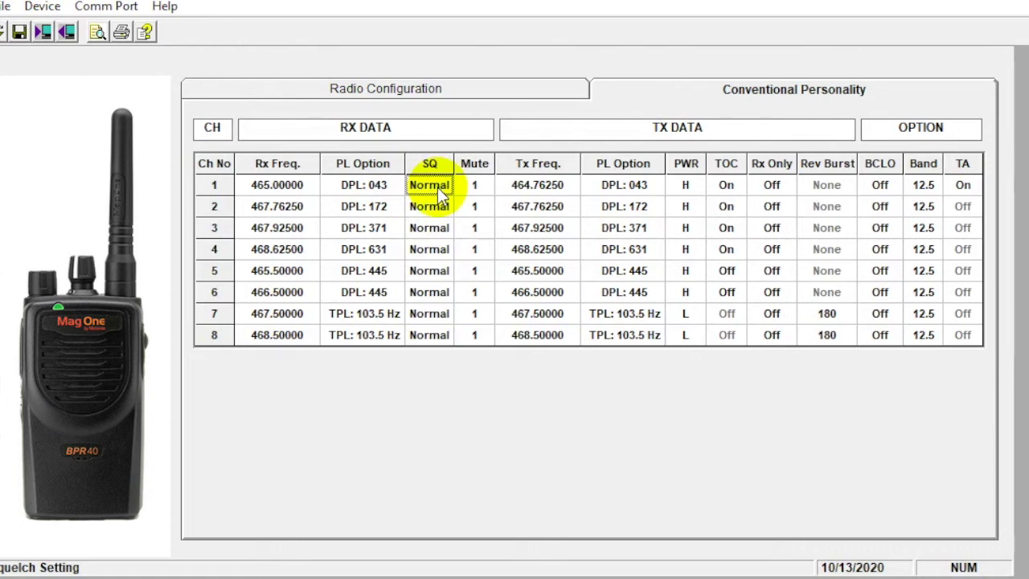
# Set channel 1's transmit frequency to 465 MHz
pyautogui.moveTo(477, 188)
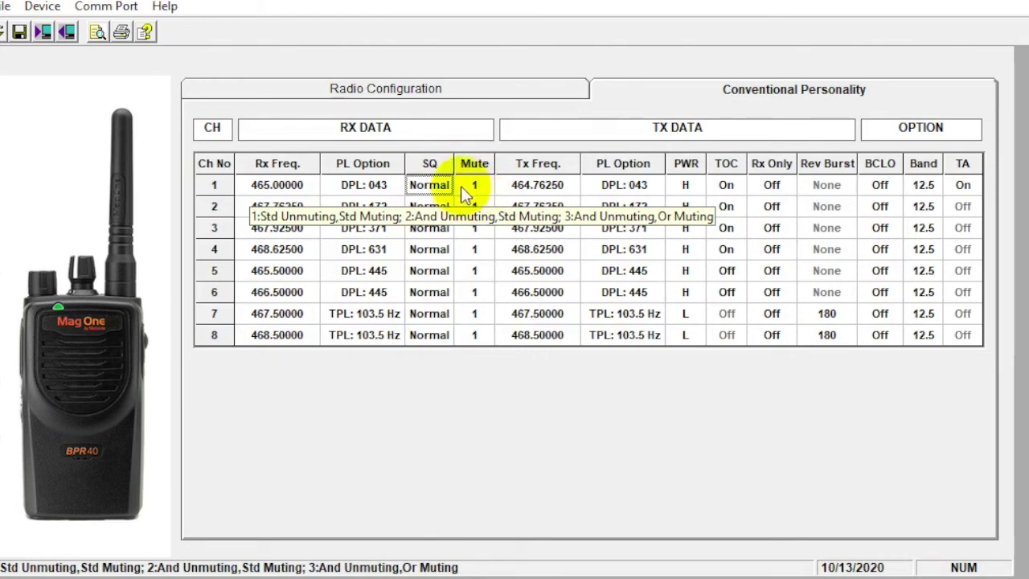
pyautogui.moveTo(552, 193)
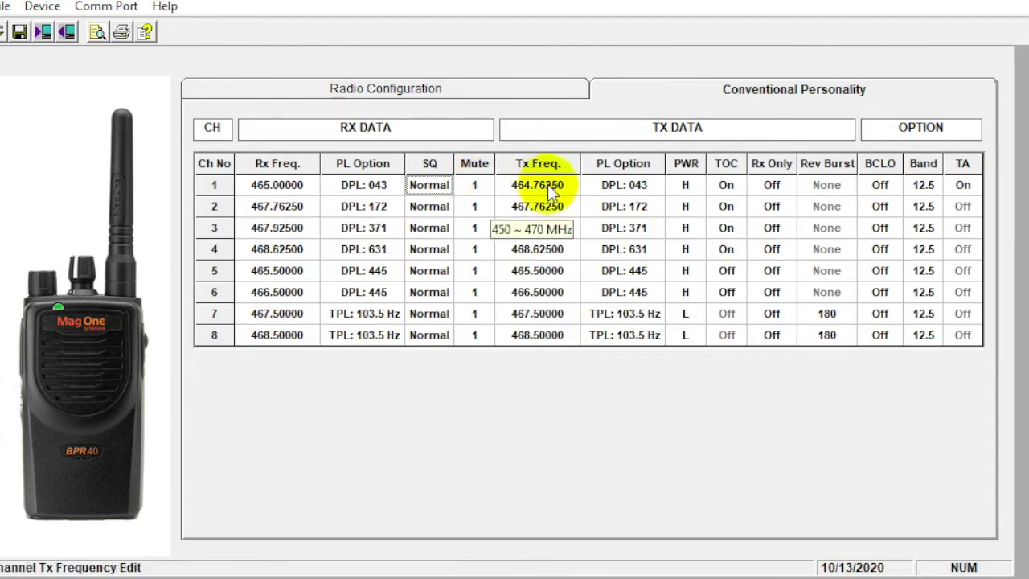
pyautogui.click(547, 184)
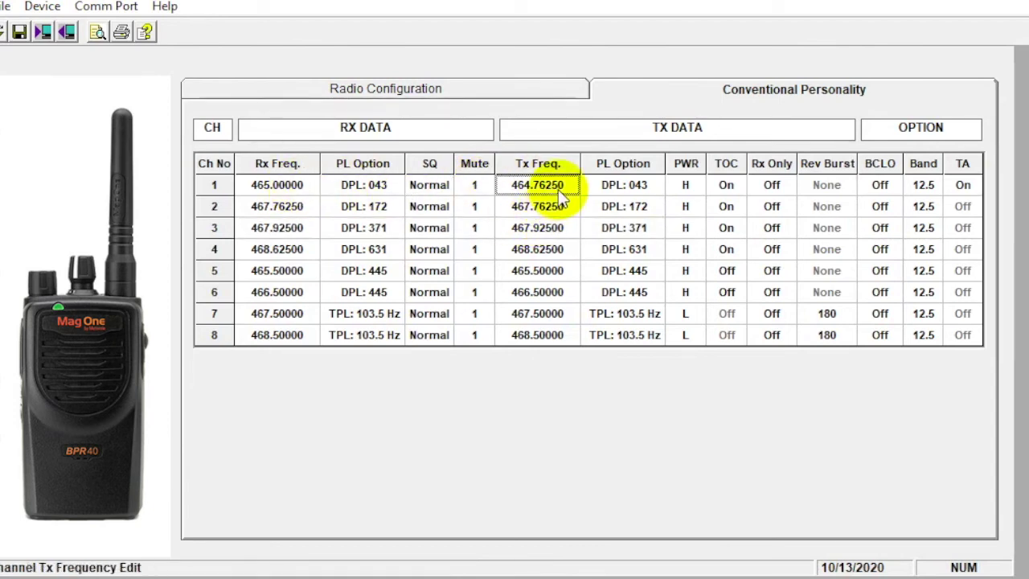
pyautogui.click(563, 185)
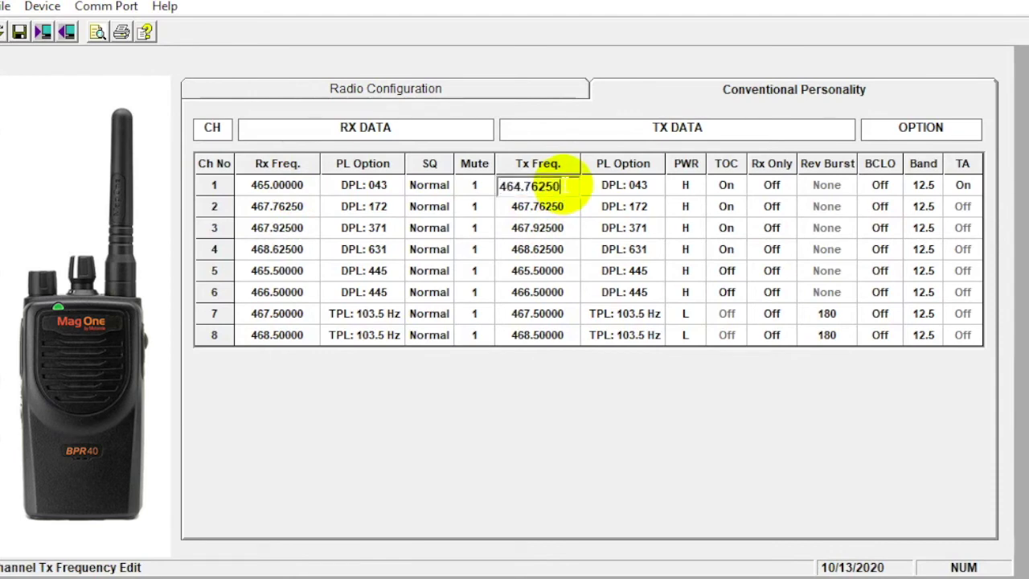
pyautogui.doubleClick(562, 185)
pyautogui.write('465')
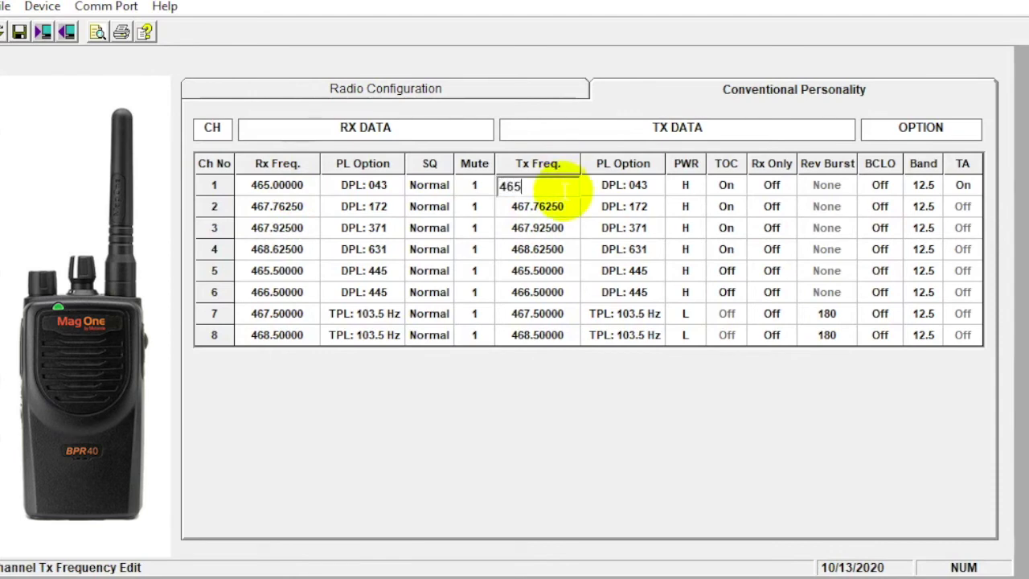
pyautogui.press('Tab')
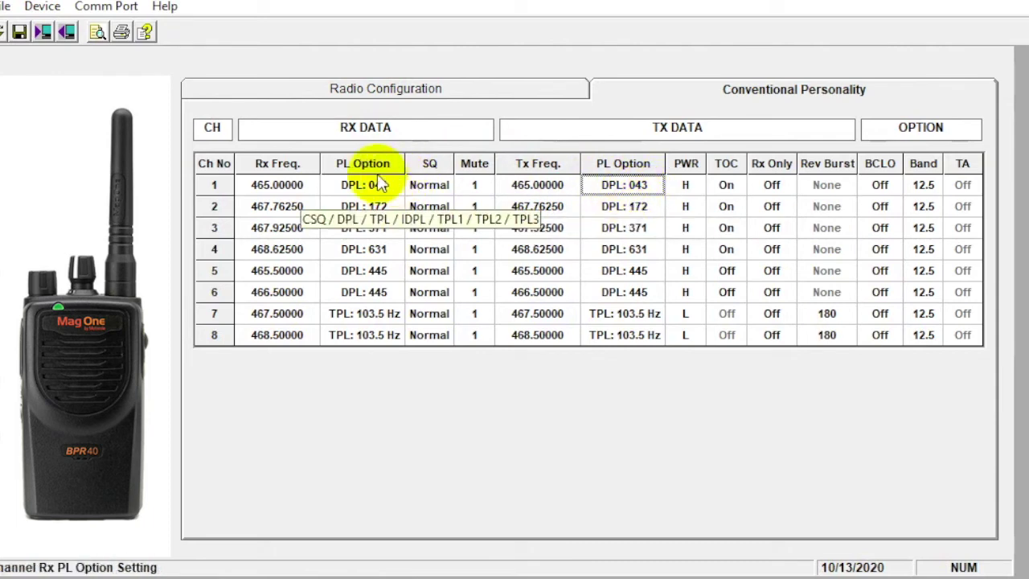
# Switch channel 1's transmit power to L and back to H
pyautogui.click(693, 187)
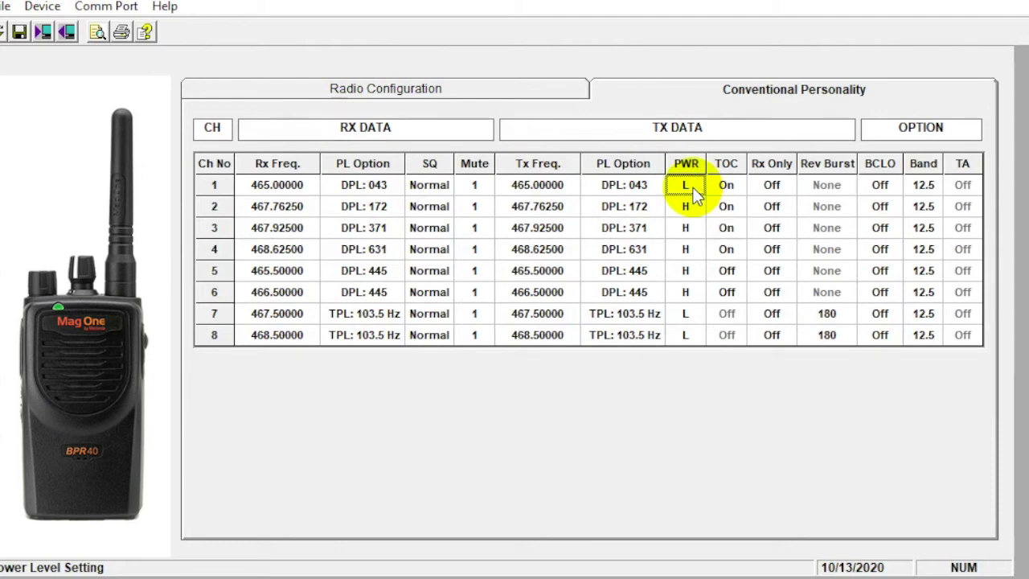
pyautogui.click(693, 187)
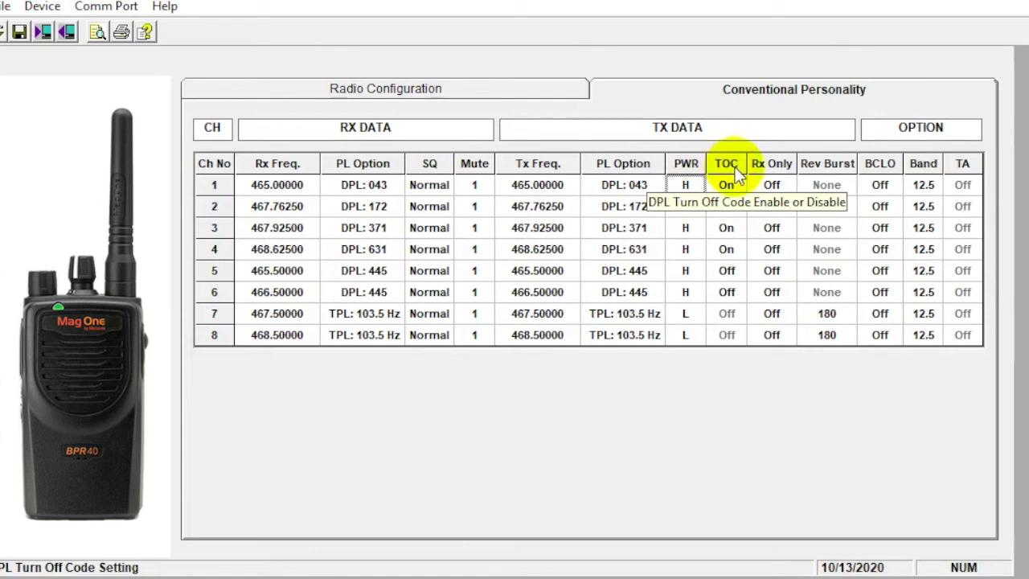
# Switch channel 1's Rx Only setting to On and back to Off
pyautogui.click(730, 185)
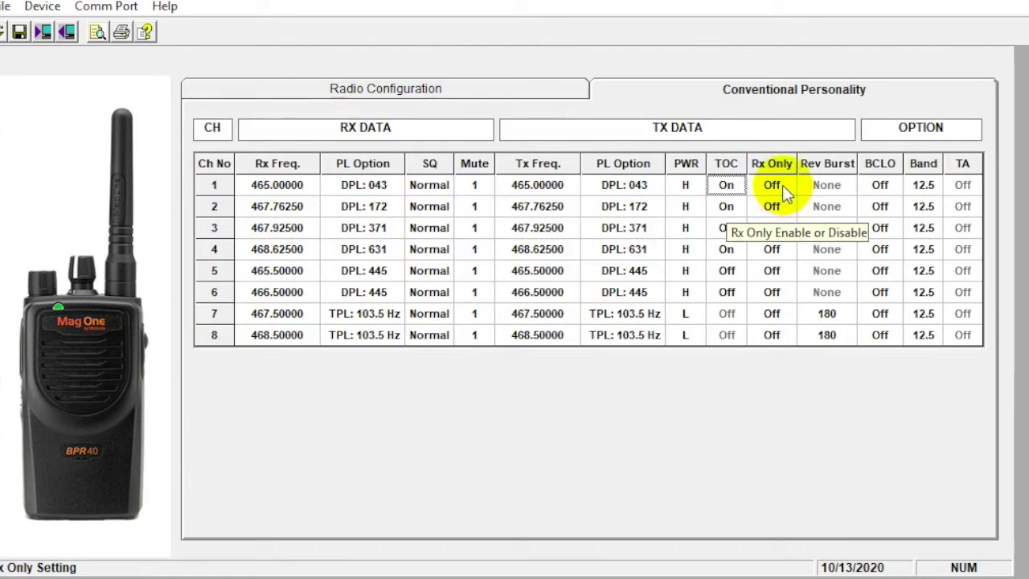
pyautogui.click(780, 185)
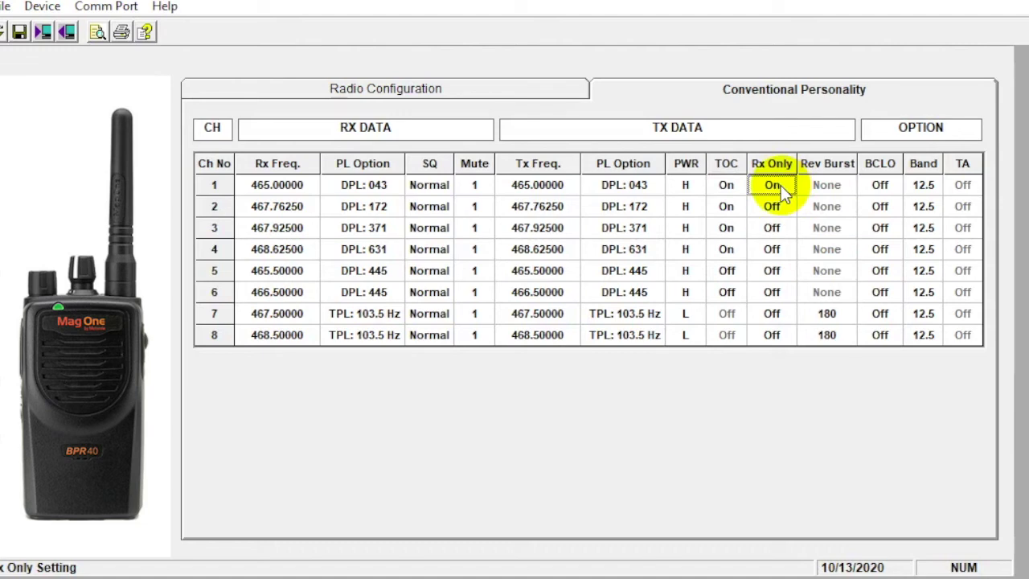
pyautogui.click(781, 185)
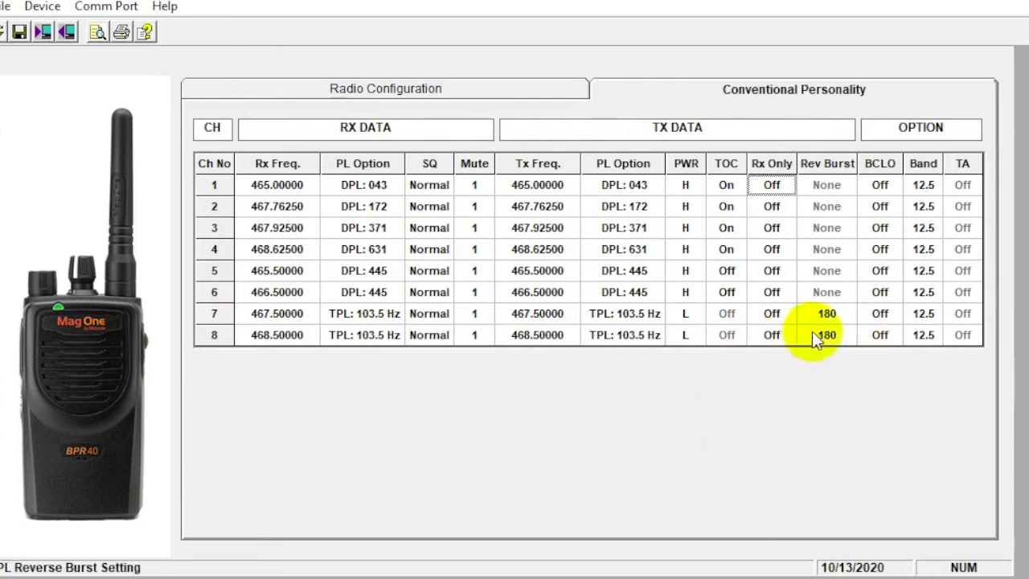
# Switch channel 7's reverse burst to 240 and back to 180
pyautogui.click(833, 318)
pyautogui.click(833, 319)
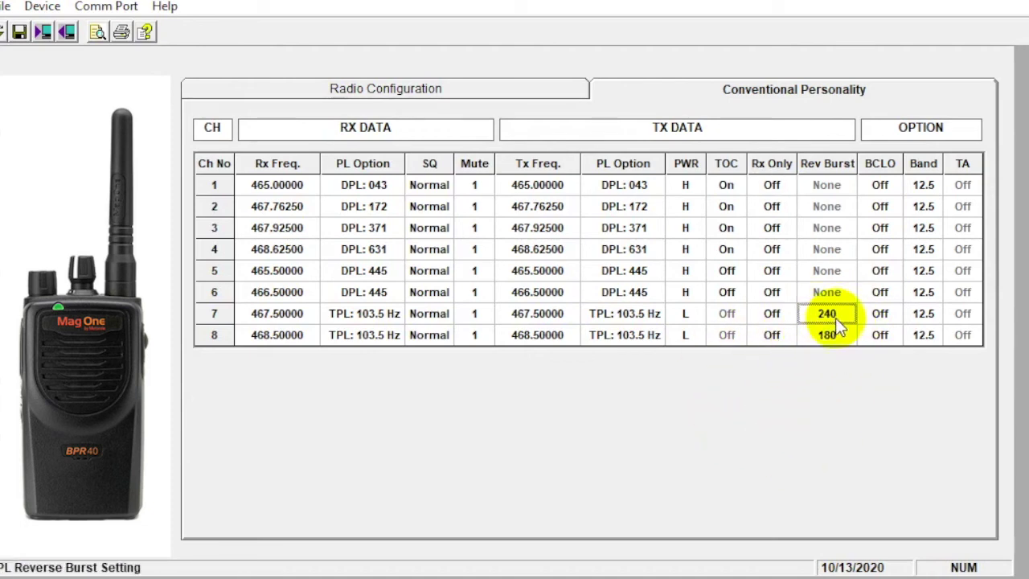
pyautogui.click(836, 322)
pyautogui.click(839, 325)
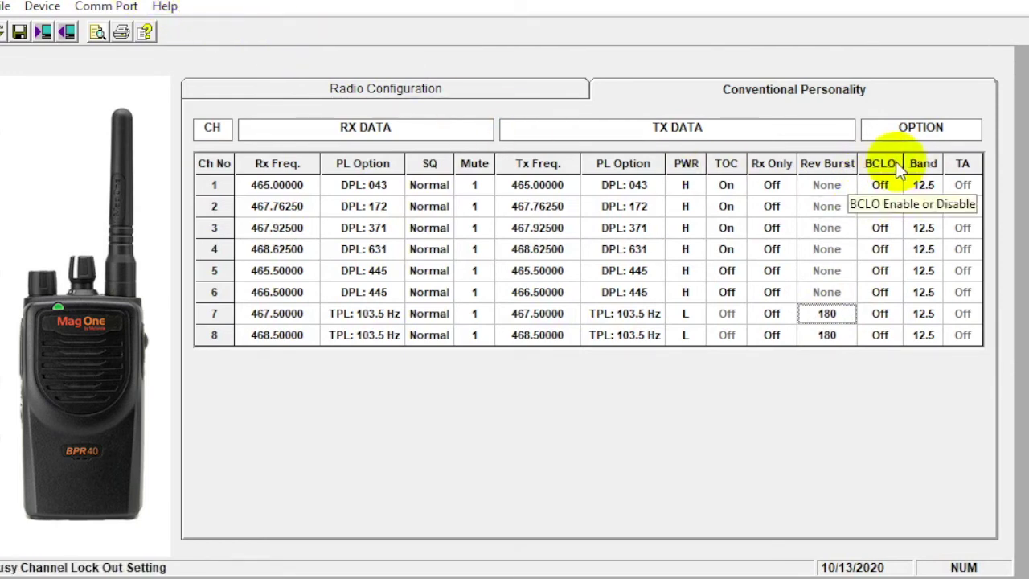
# Try to change channel 1's bandwidth and TA settings
pyautogui.doubleClick(933, 186)
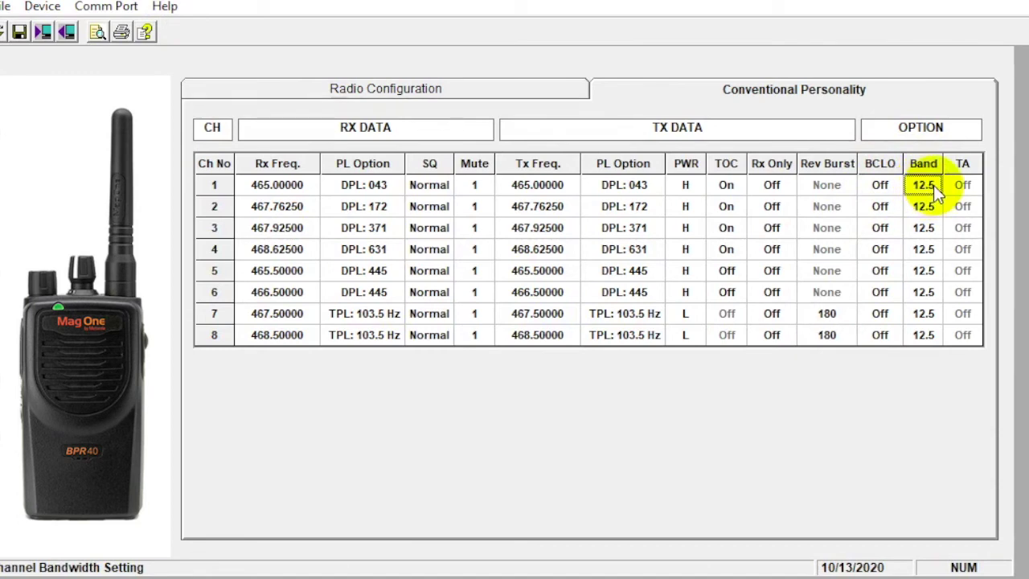
pyautogui.doubleClick(933, 185)
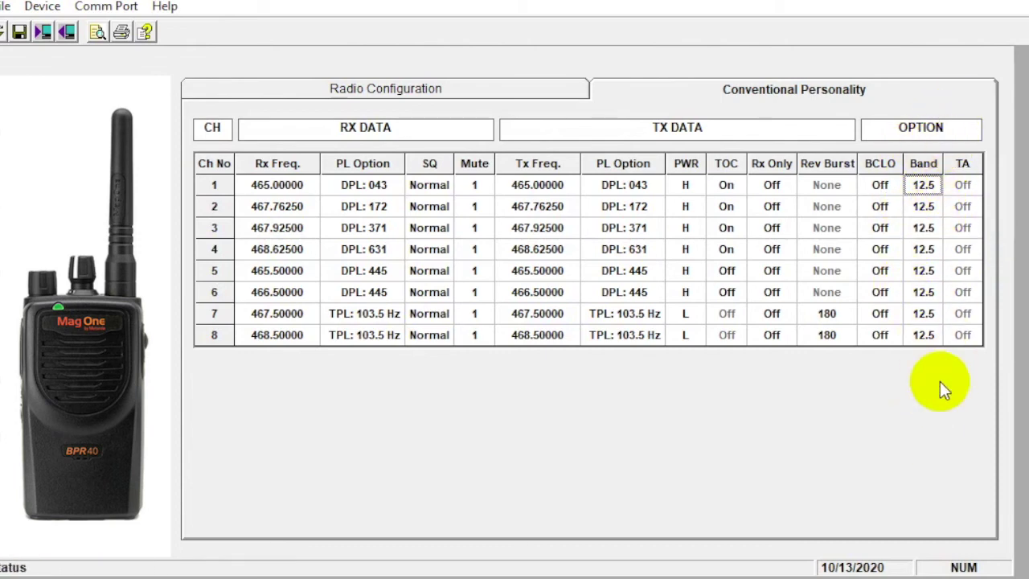
pyautogui.click(969, 185)
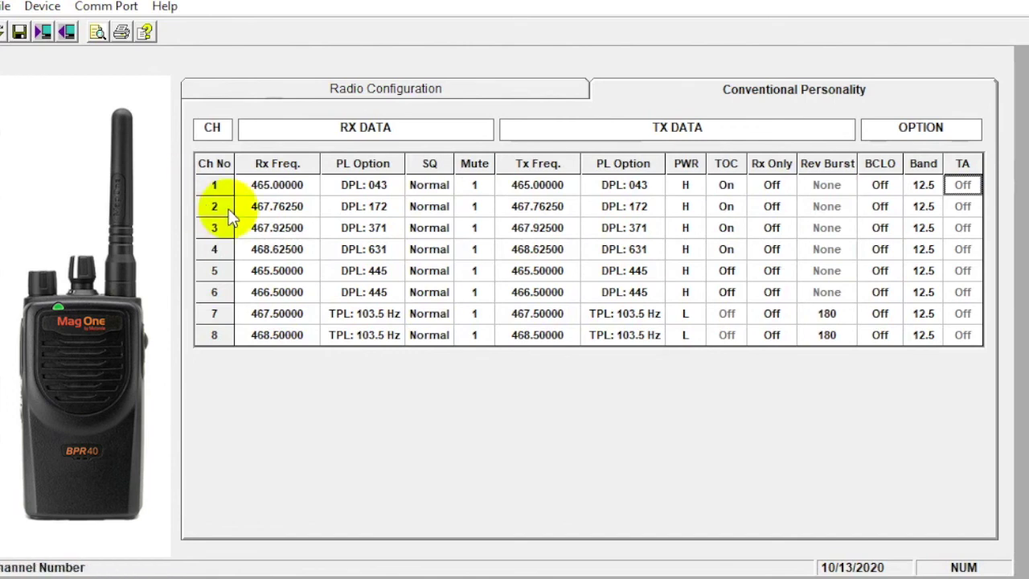
# Clear channel 8's receive and transmit frequencies in the conventional personality table
pyautogui.doubleClick(282, 335)
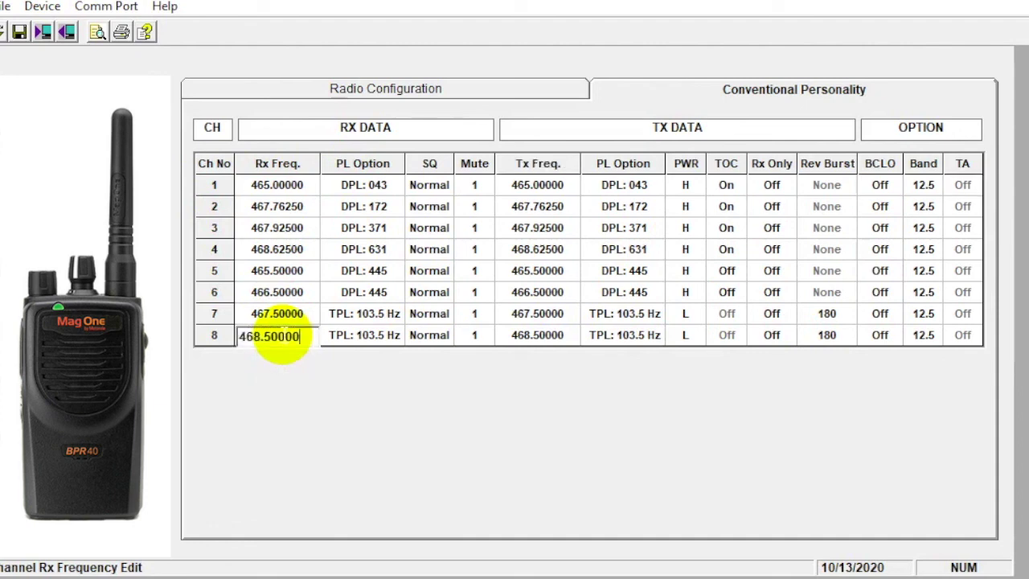
pyautogui.moveTo(280, 337); pyautogui.dragTo(161, 326)
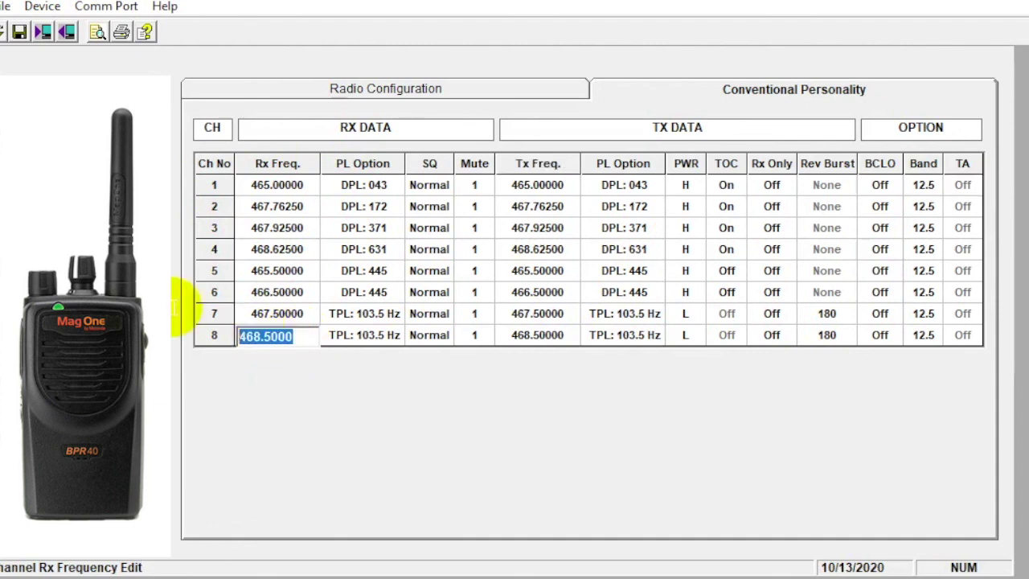
pyautogui.press('BackSpace')
pyautogui.click(539, 319)
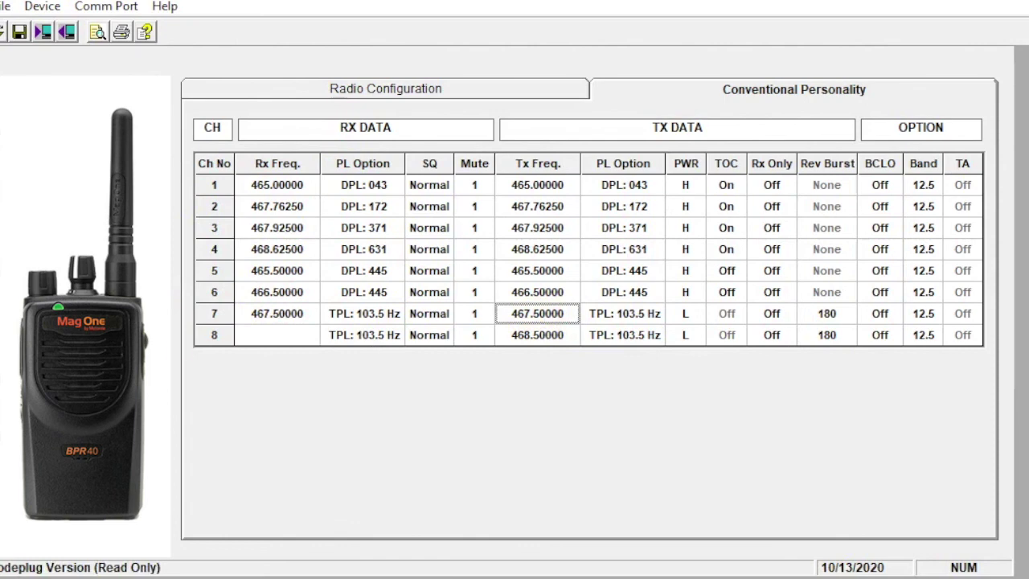
pyautogui.click(214, 337)
pyautogui.doubleClick(529, 338)
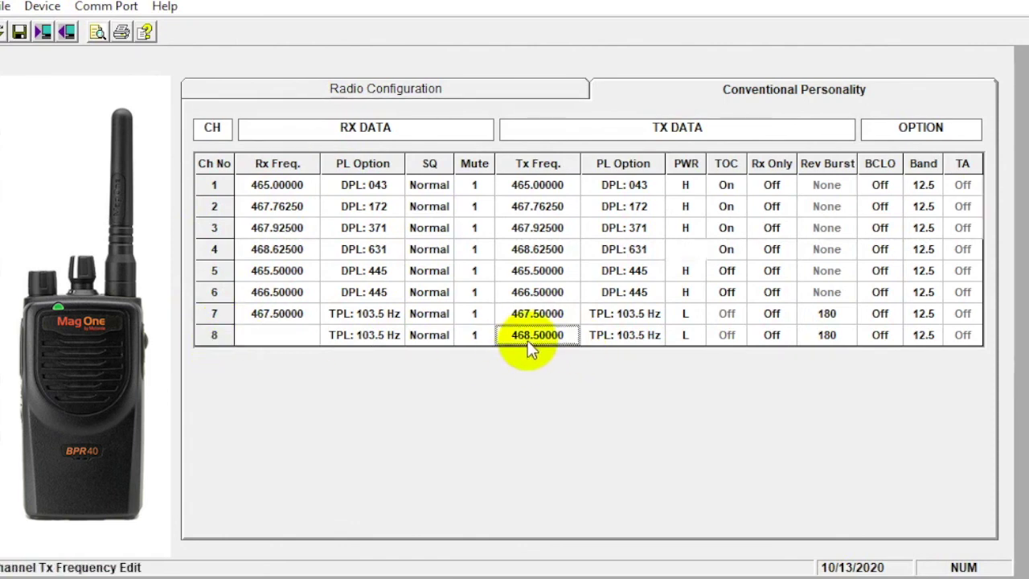
pyautogui.moveTo(501, 337); pyautogui.dragTo(563, 337)
pyautogui.press('BackSpace')
pyautogui.click(252, 337)
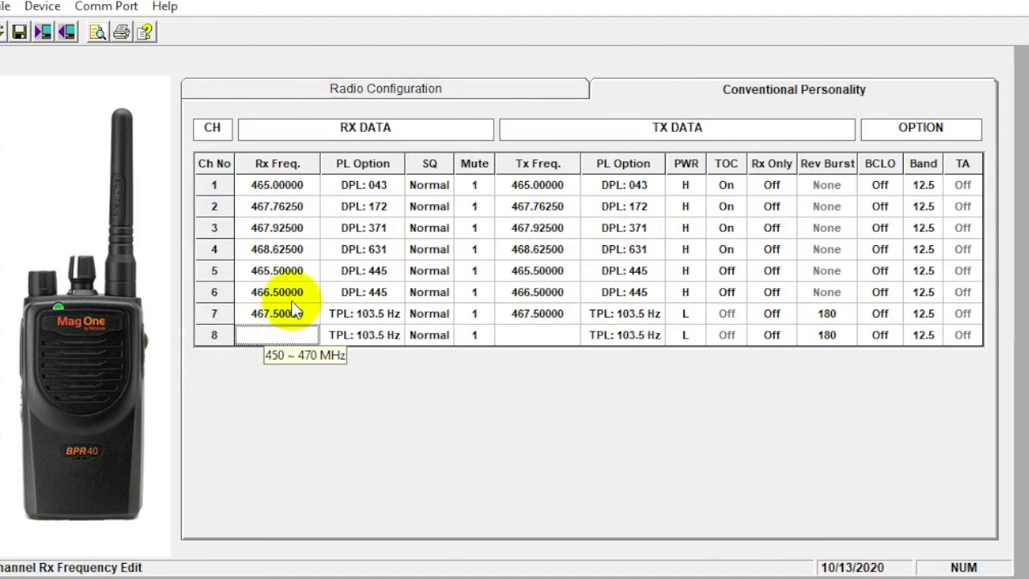
pyautogui.click(212, 332)
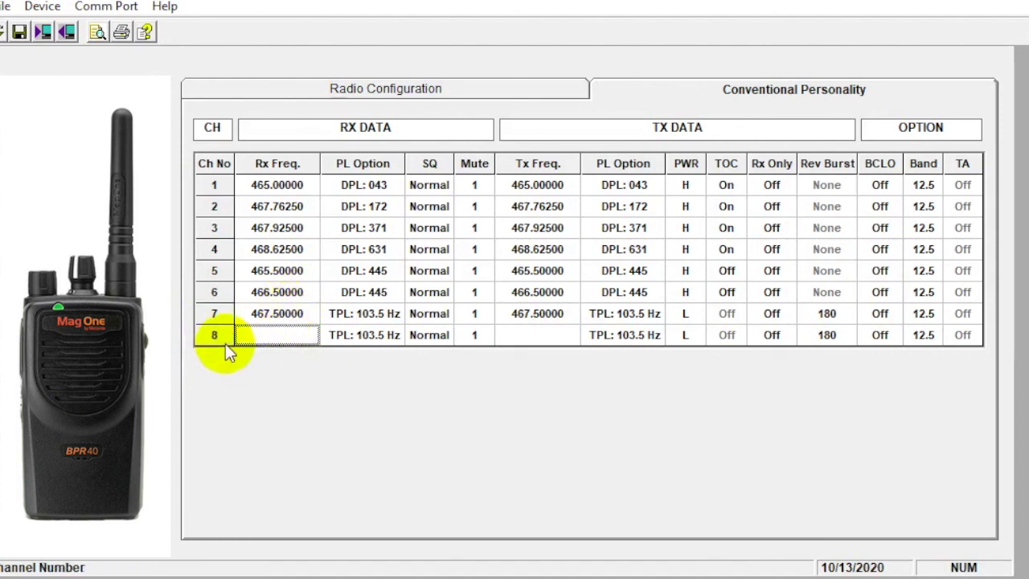
pyautogui.click(217, 187)
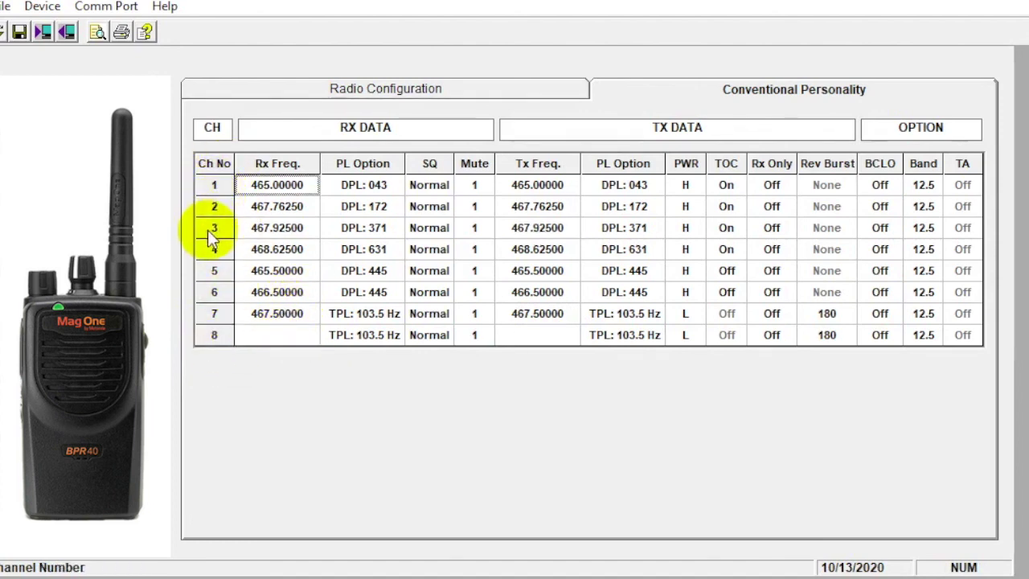
pyautogui.click(218, 333)
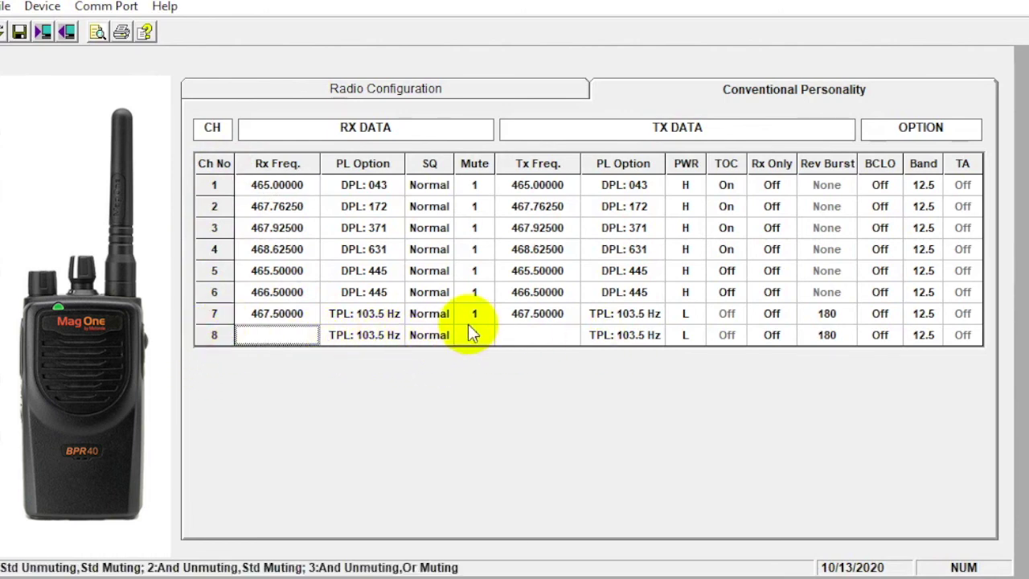
pyautogui.click(385, 338)
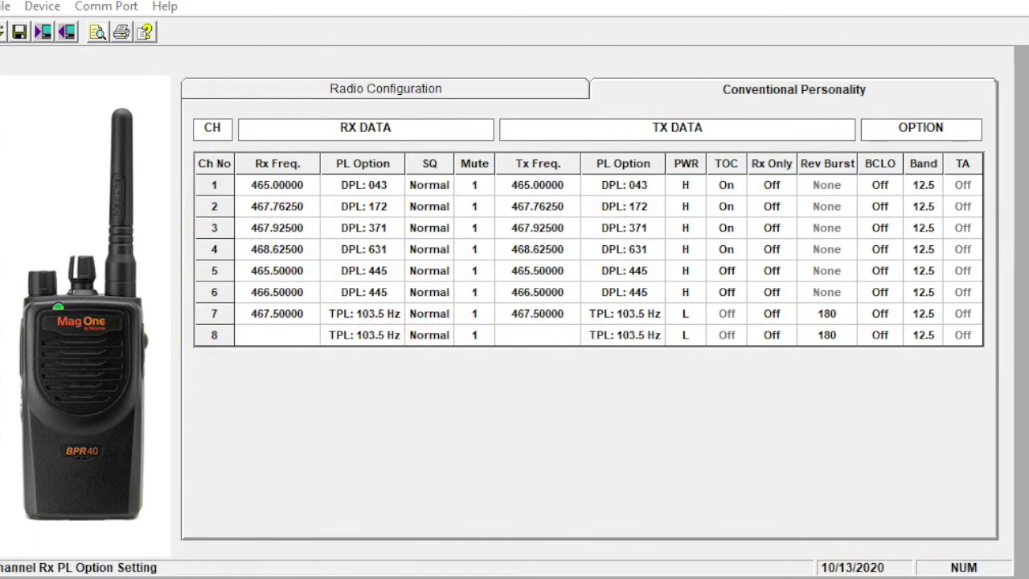
pyautogui.click(661, 535)
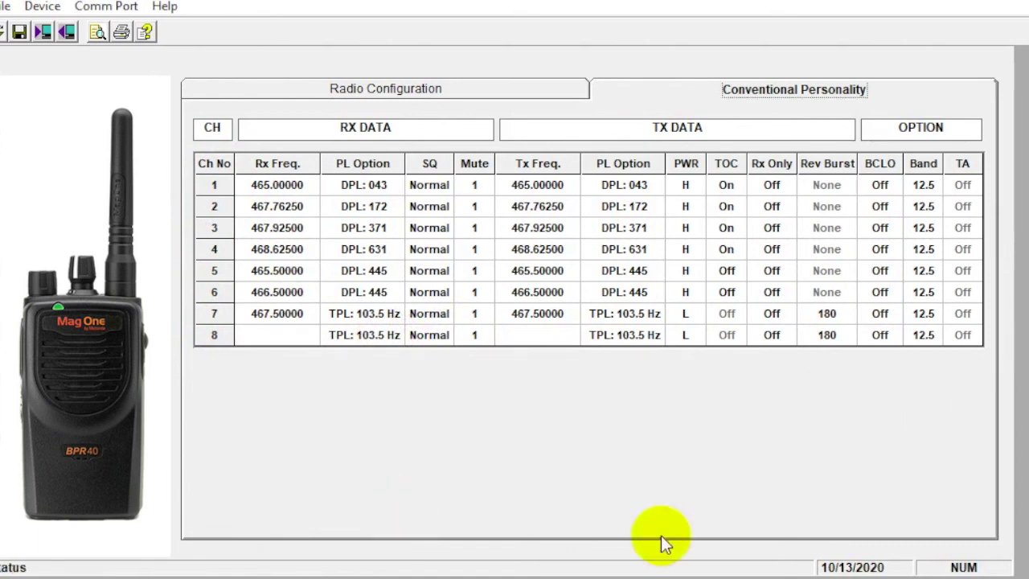